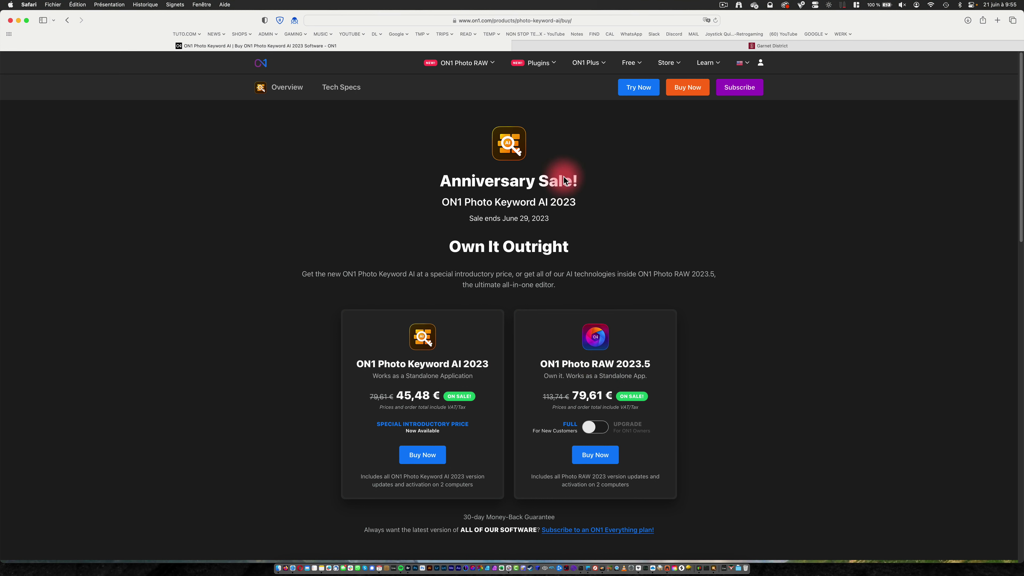
# Look over the Photo RAW and Plugins menus on the ON1 site and switch to ON1 Photo Keyword AI 2023
pyautogui.moveTo(491, 66)
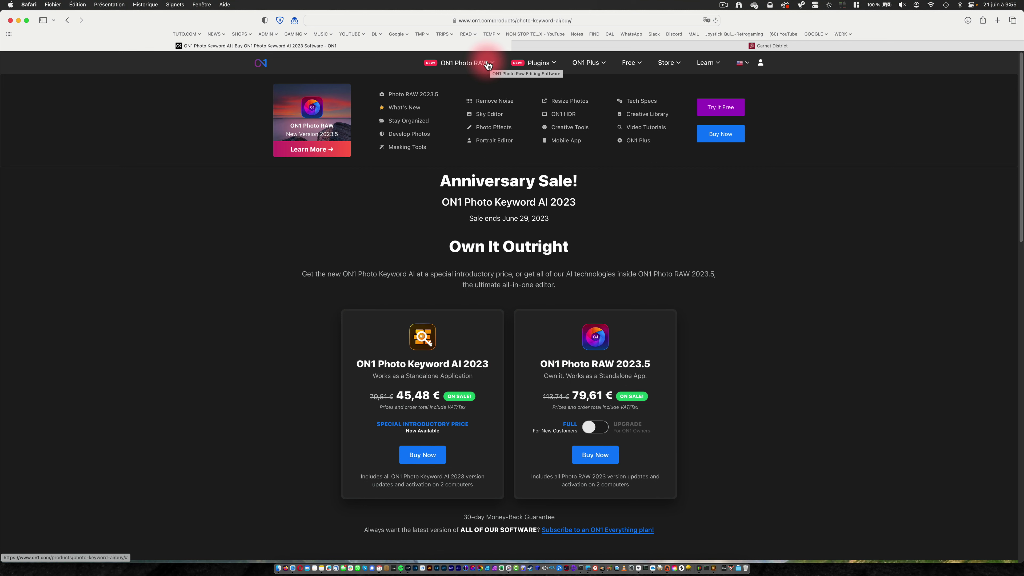
pyautogui.moveTo(527, 67)
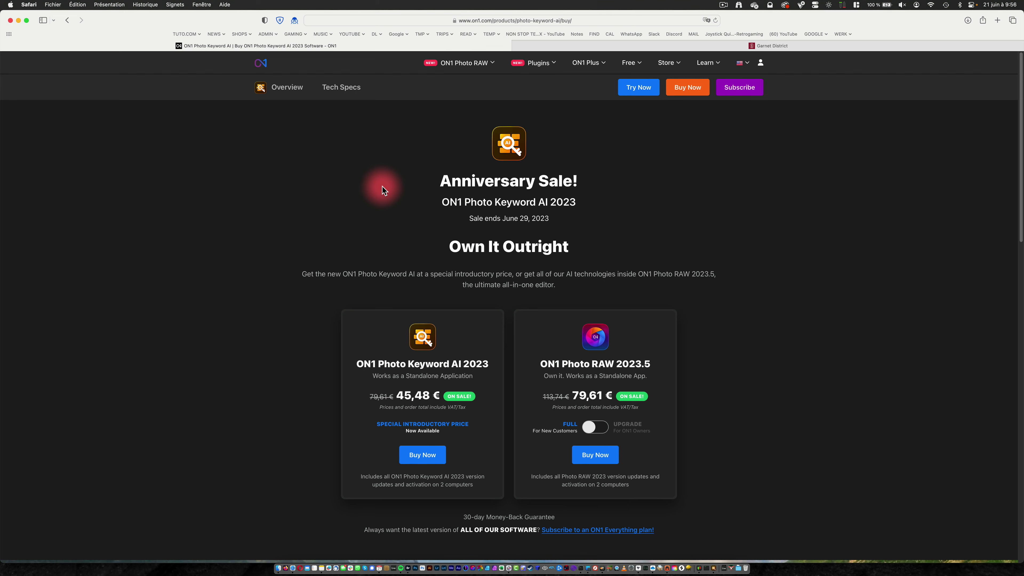
pyautogui.click(719, 567)
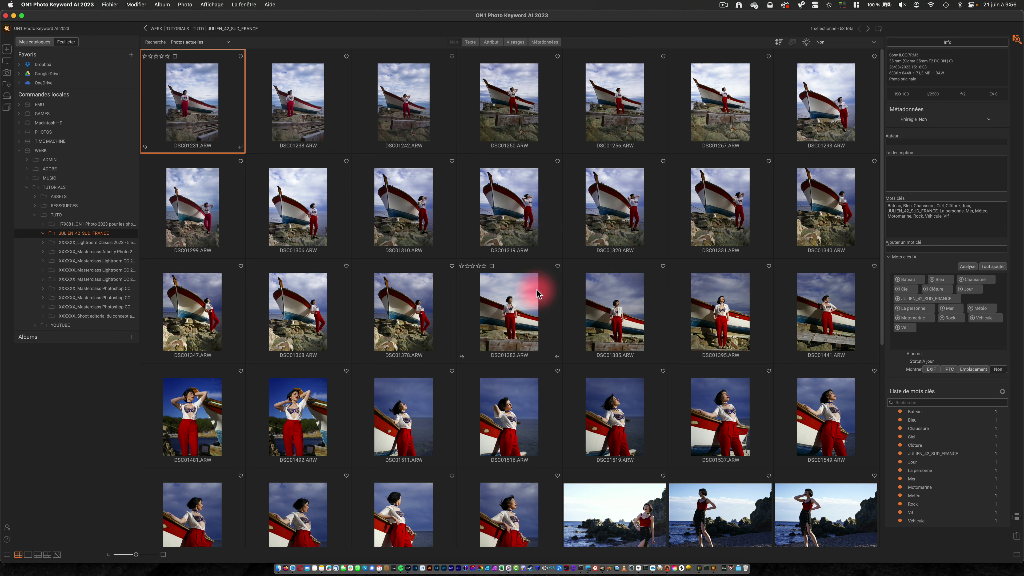
# Switch to Safari and show the Garnet District website
pyautogui.click(293, 568)
pyautogui.click(582, 46)
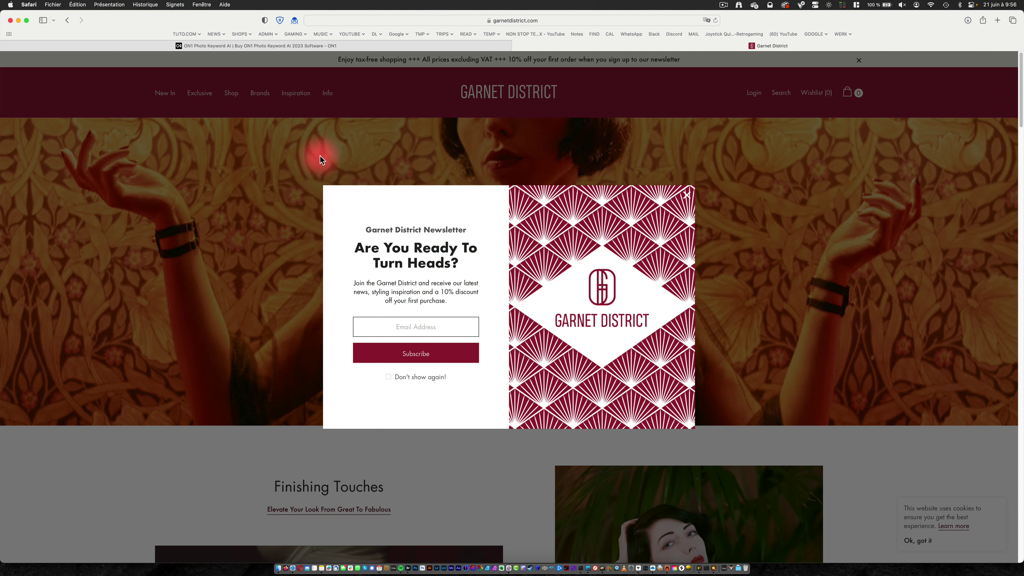
# Switch to Adobe Bridge 2023 and enlarge the photo thumbnails to five per row
pyautogui.click(408, 568)
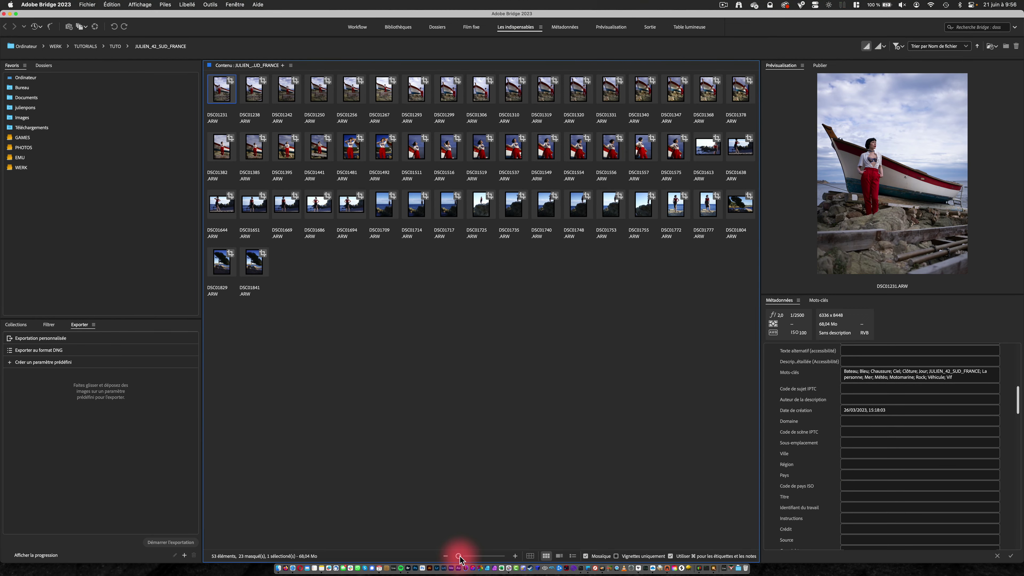
pyautogui.moveTo(460, 556); pyautogui.dragTo(472, 556)
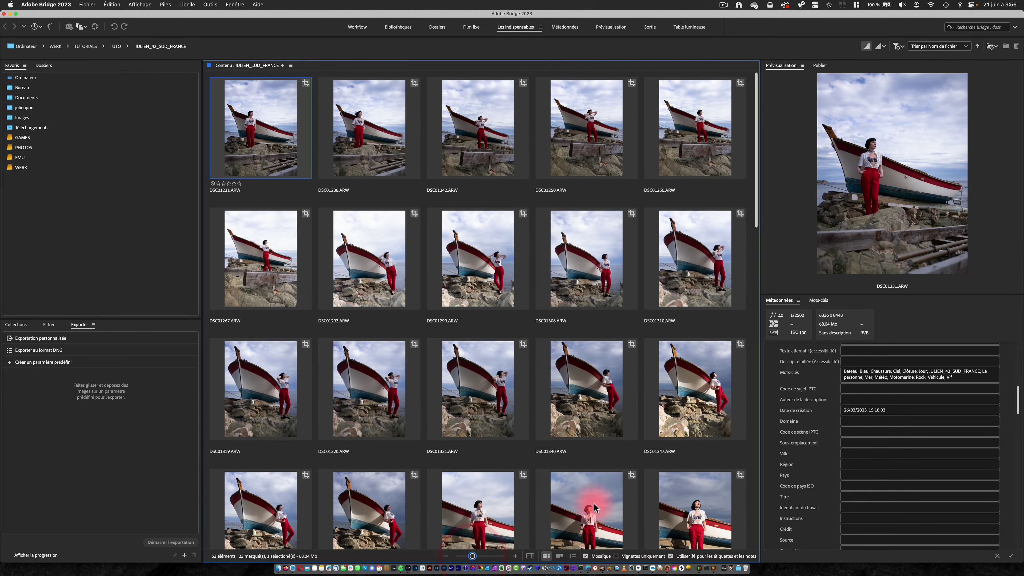
# Switch to ON1 Photo Keyword AI 2023, select all photos in the current folder and make DSC01319.ARW the active one
pyautogui.click(714, 571)
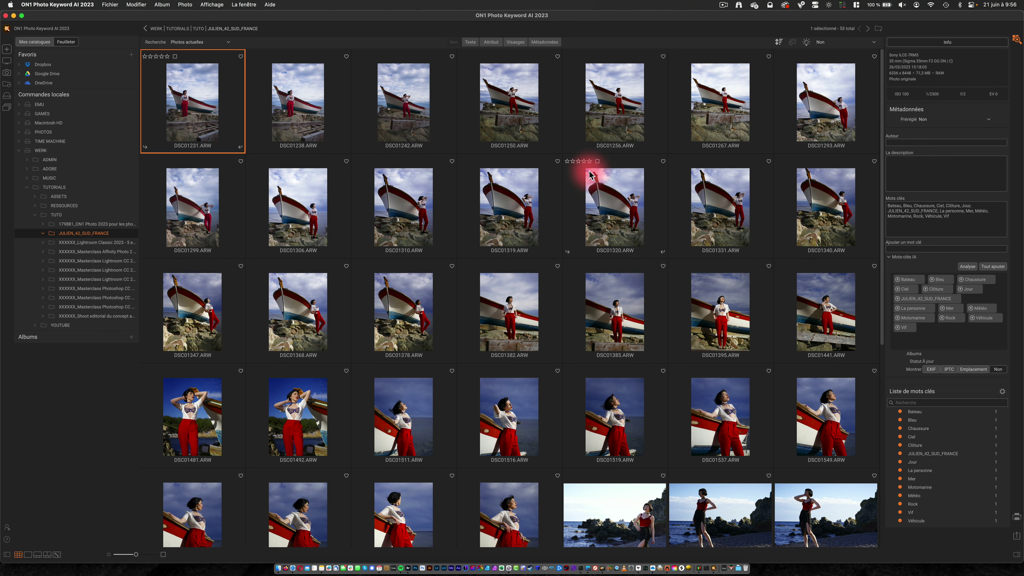
pyautogui.scroll(-5, 589, 175)
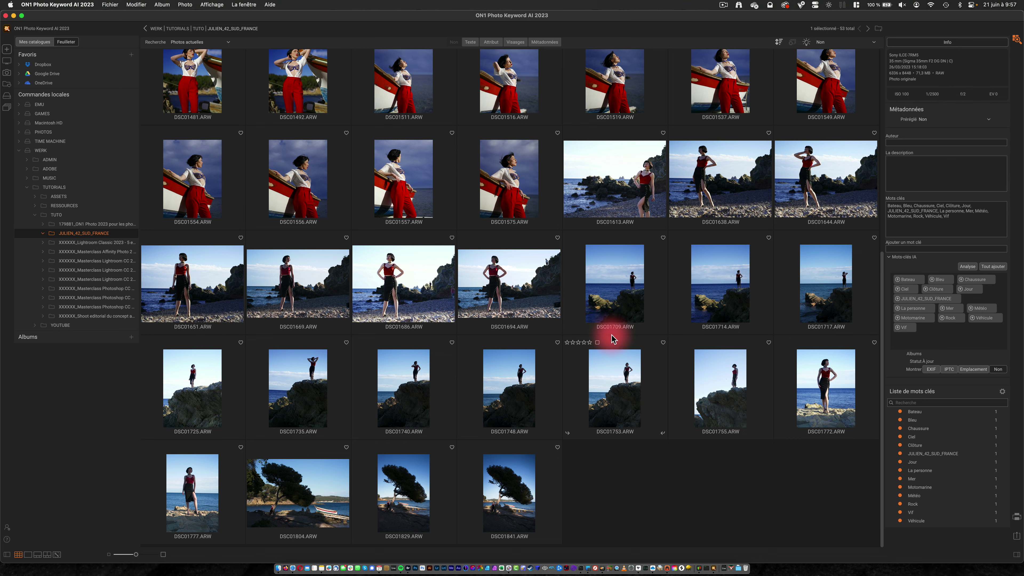
pyautogui.scroll(5, 611, 334)
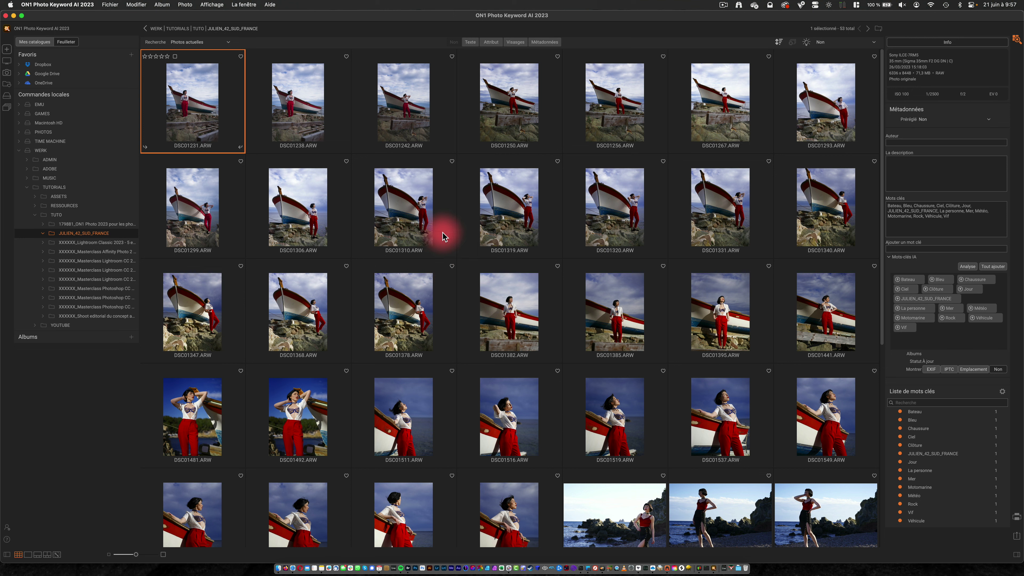
pyautogui.click(417, 210)
pyautogui.press('super+a')
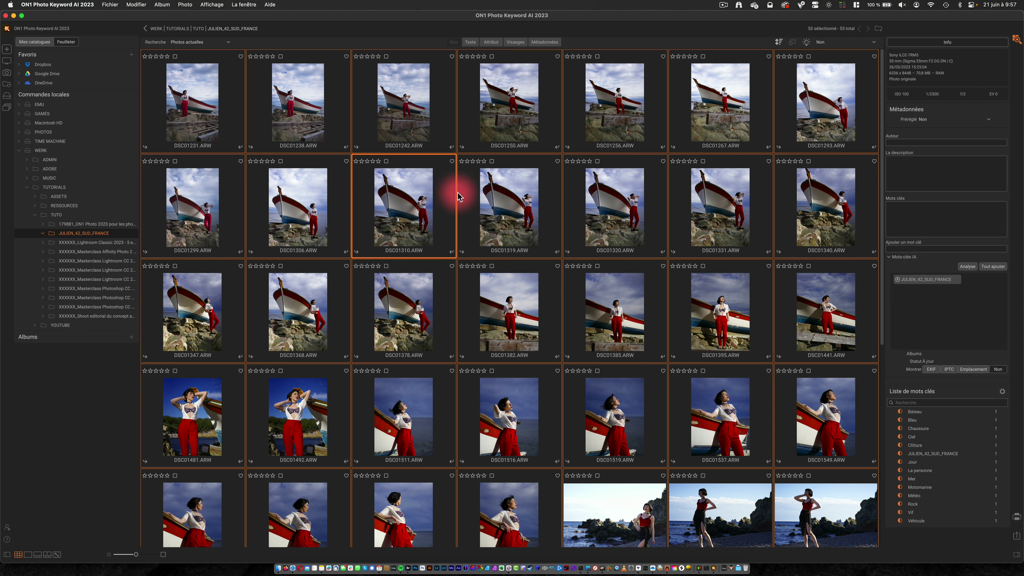
pyautogui.click(466, 195)
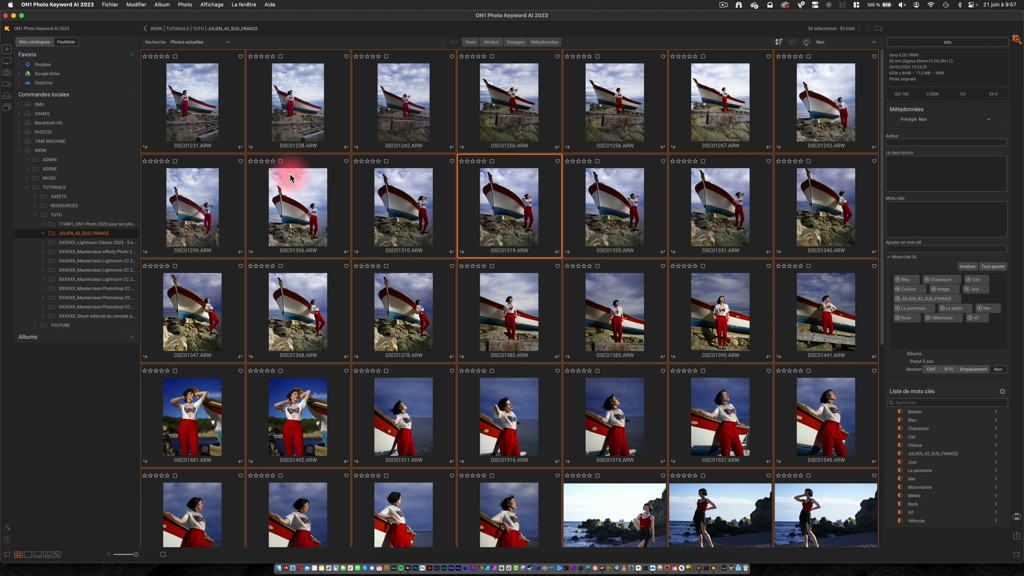
pyautogui.scroll(-10, 319, 173)
pyautogui.scroll(10, 332, 172)
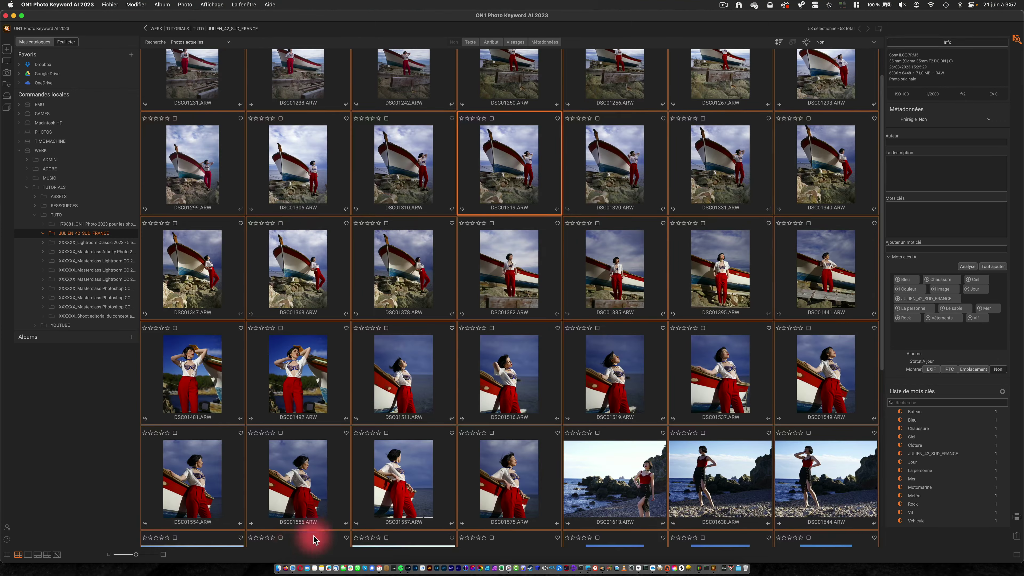
# Switch to Adobe Bridge 2023 and clear the photo selection
pyautogui.click(408, 568)
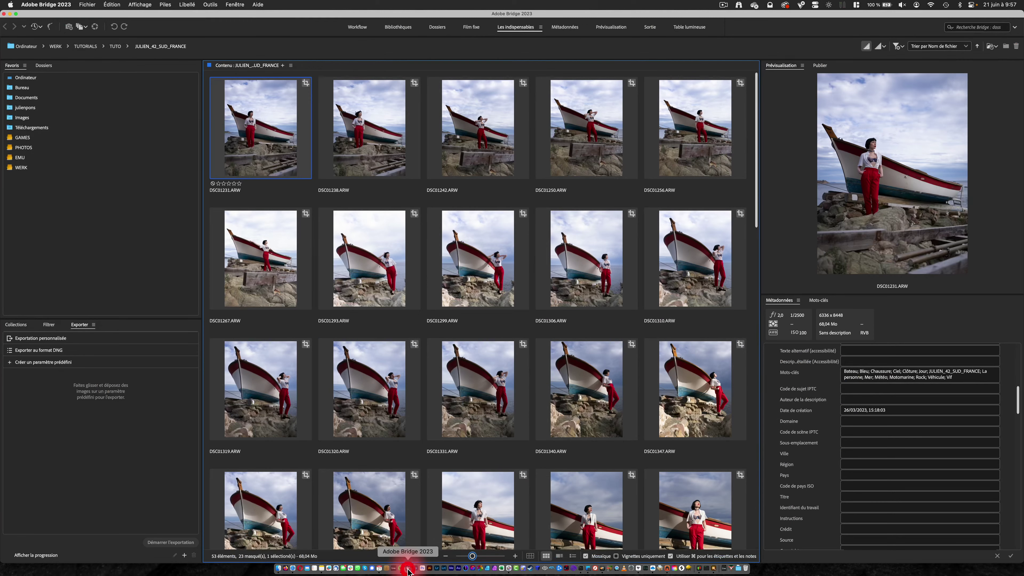
pyautogui.click(422, 374)
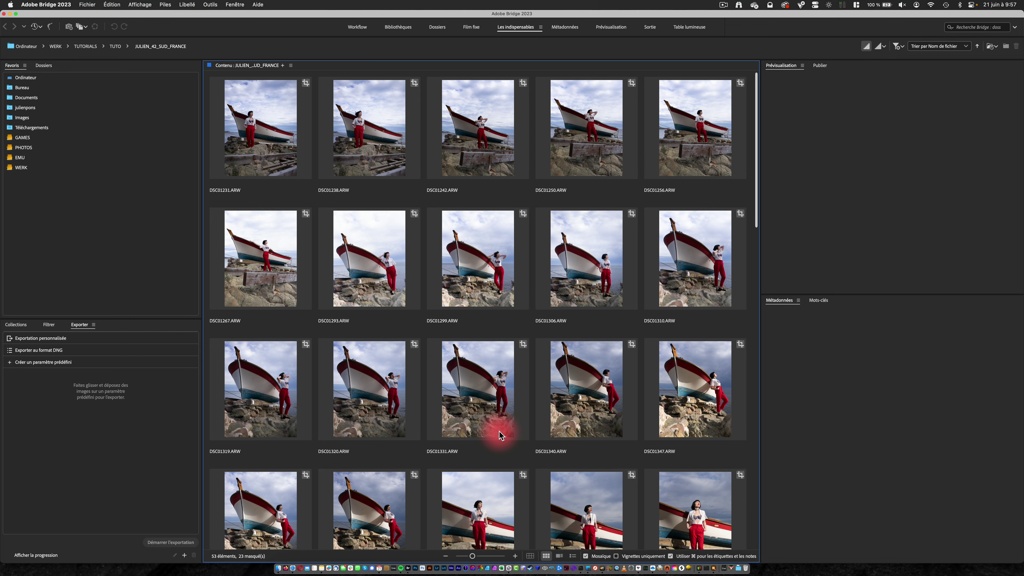
# Examine the keywords of DSC01231.ARW in ON1 Photo Keyword AI 2023 and check the same photo's keyword metadata in Adobe Bridge 2023
pyautogui.click(715, 570)
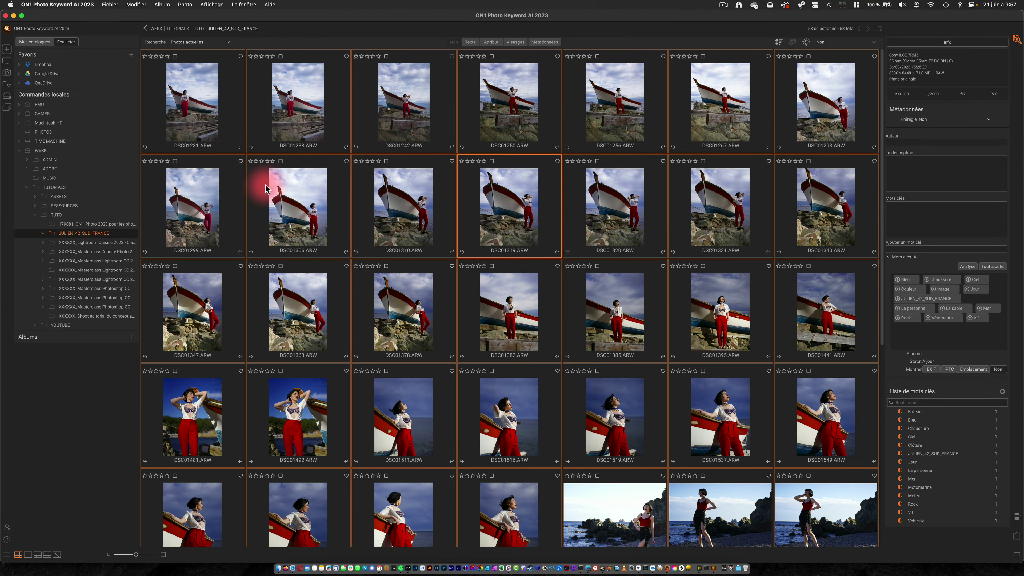
pyautogui.click(233, 189)
pyautogui.click(210, 96)
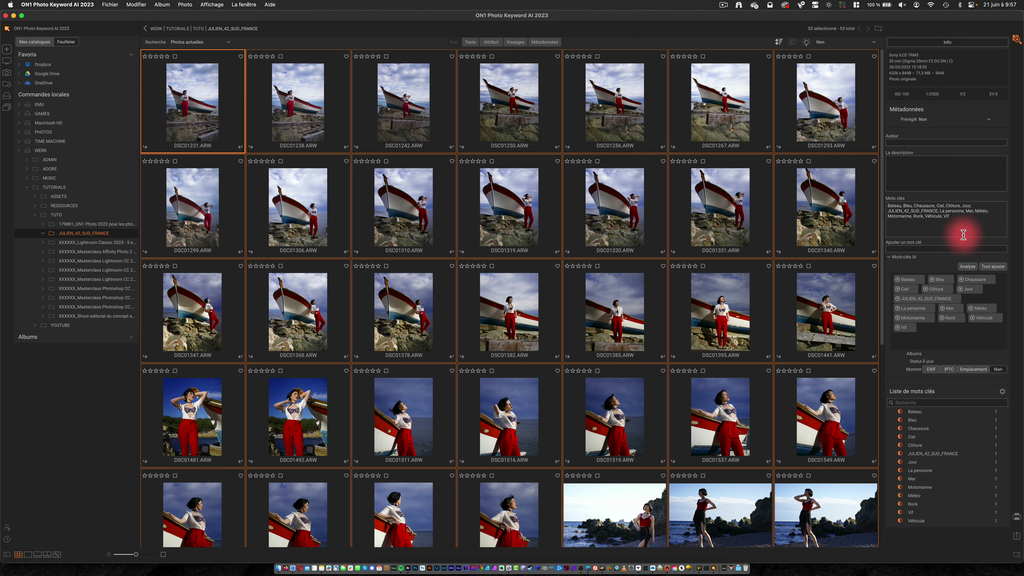
pyautogui.click(408, 569)
pyautogui.click(251, 109)
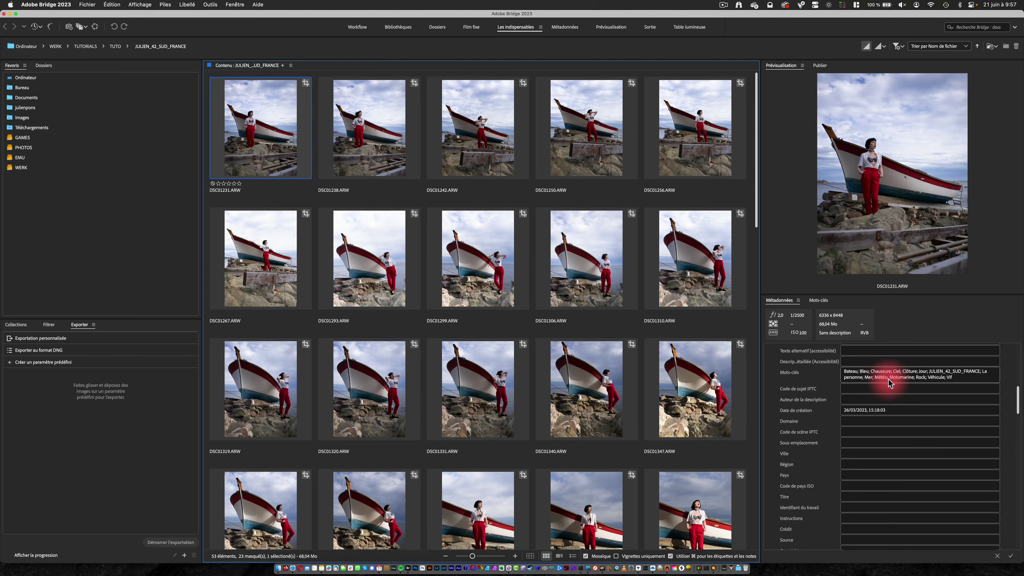
# Examine the AI keywords of DSC01238.ARW in ON1 Photo Keyword AI 2023 and check its keyword metadata in Adobe Bridge 2023
pyautogui.click(718, 568)
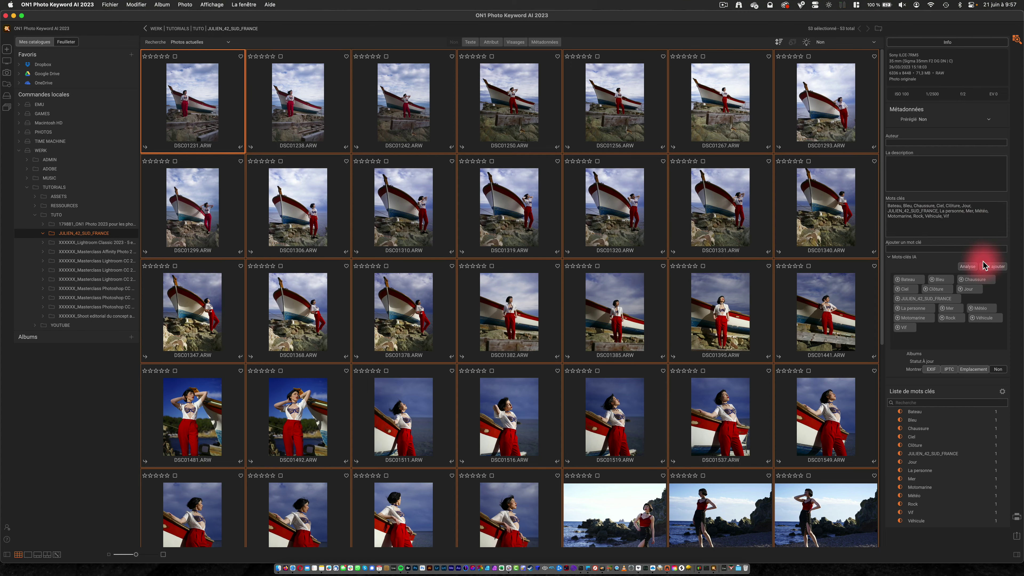
pyautogui.click(311, 121)
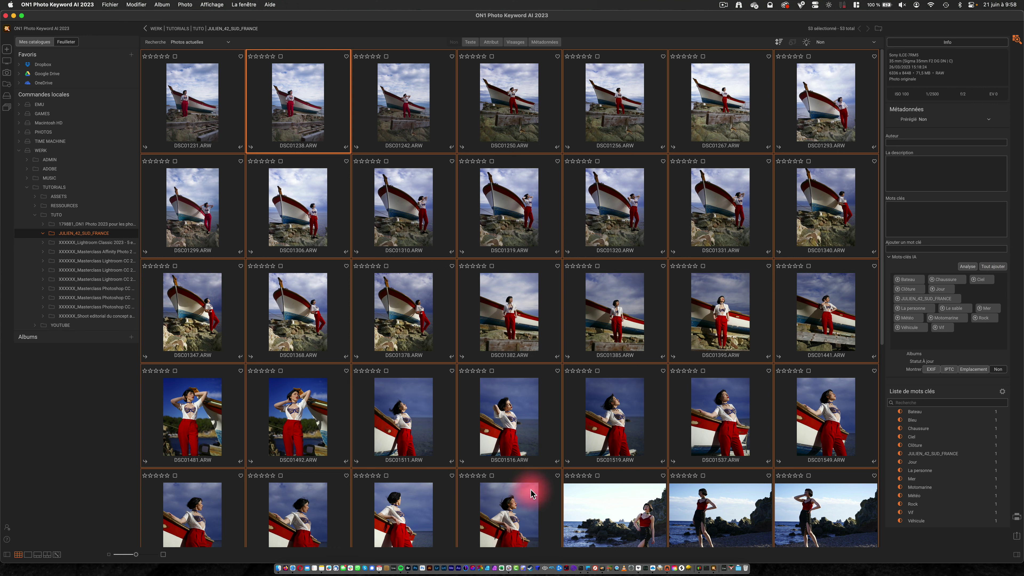
pyautogui.click(409, 568)
pyautogui.click(386, 140)
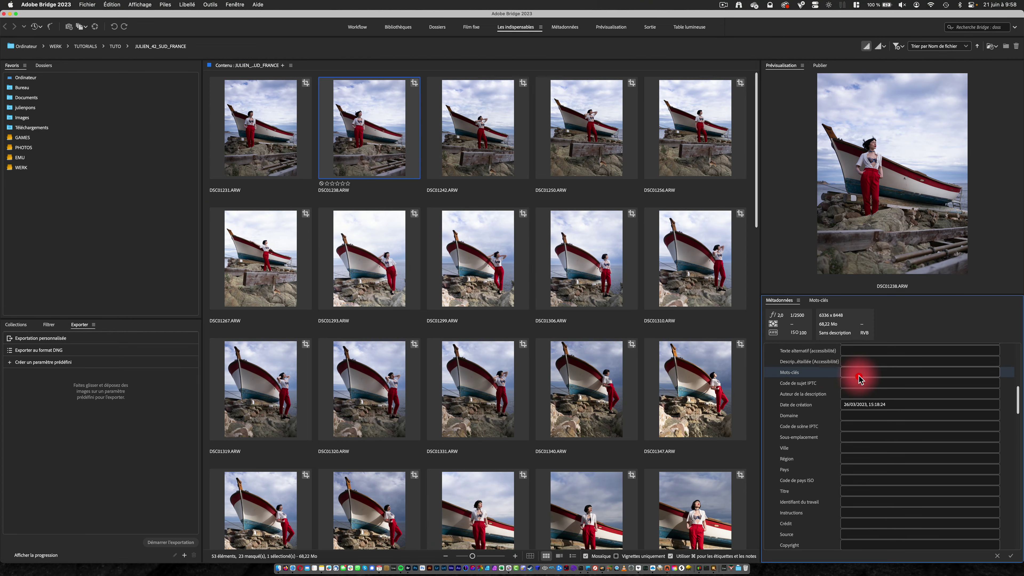
# Switch to ON1 Photo Keyword AI 2023 and enlarge the thumbnails to show DSC01231.ARW and DSC01238.ARW side by side
pyautogui.click(714, 569)
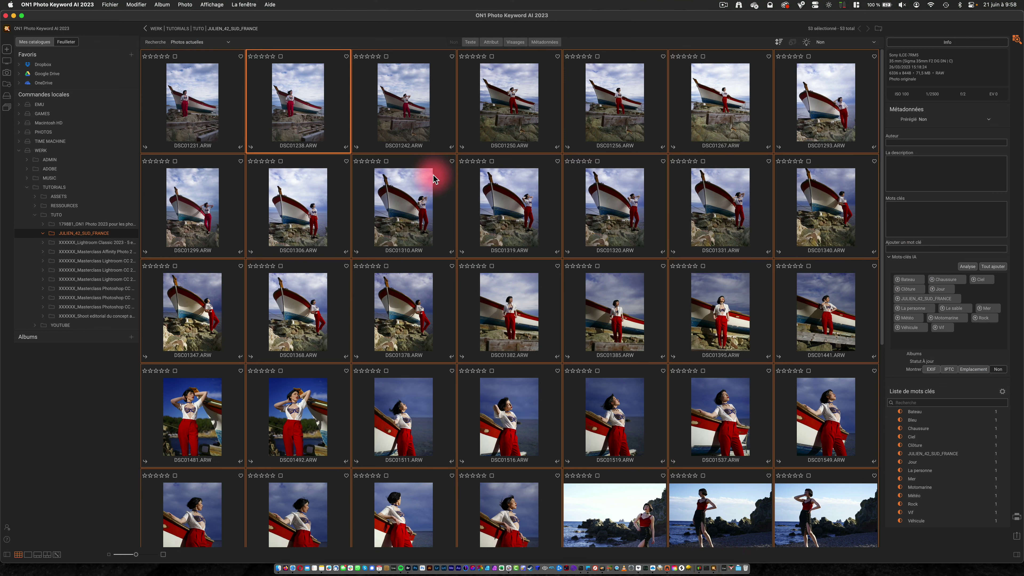
pyautogui.click(208, 109)
pyautogui.click(308, 106)
pyautogui.click(209, 108)
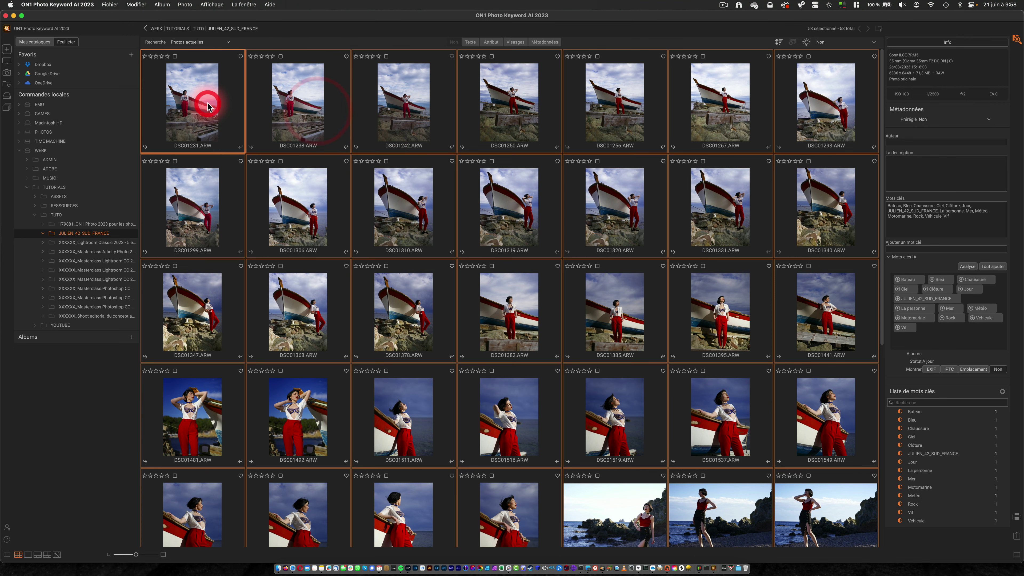
pyautogui.moveTo(136, 555); pyautogui.dragTo(156, 555)
# Compare the AI keywords of DSC01231.ARW and DSC01238.ARW by alternating the active photo between them
pyautogui.click(633, 197)
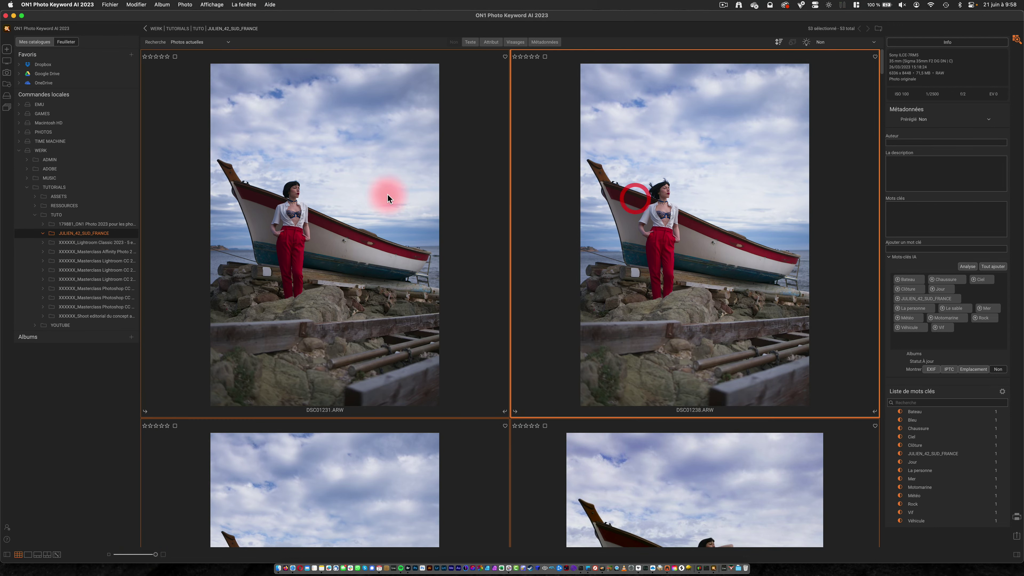
pyautogui.click(382, 196)
pyautogui.click(653, 200)
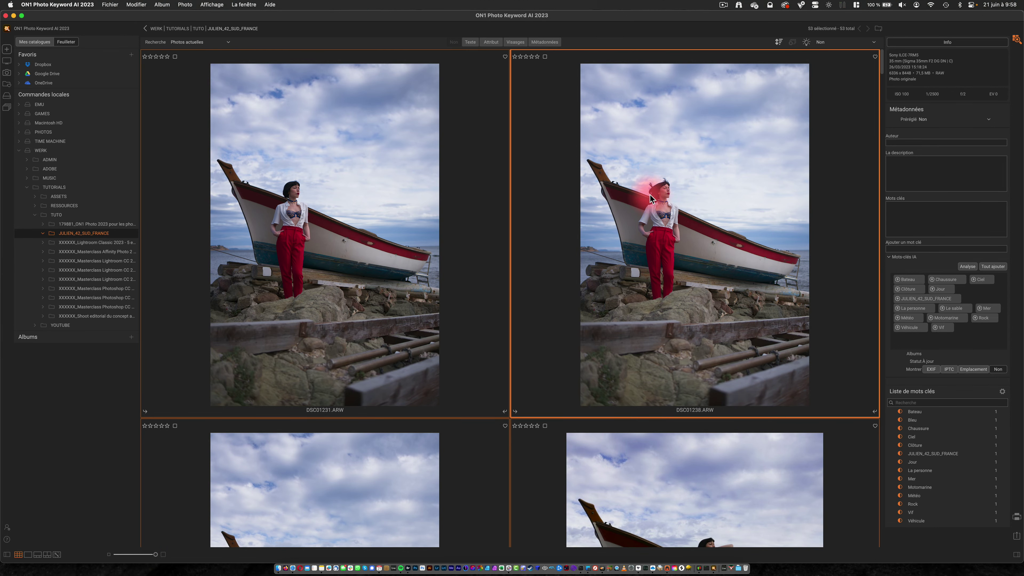
pyautogui.click(619, 239)
pyautogui.click(643, 223)
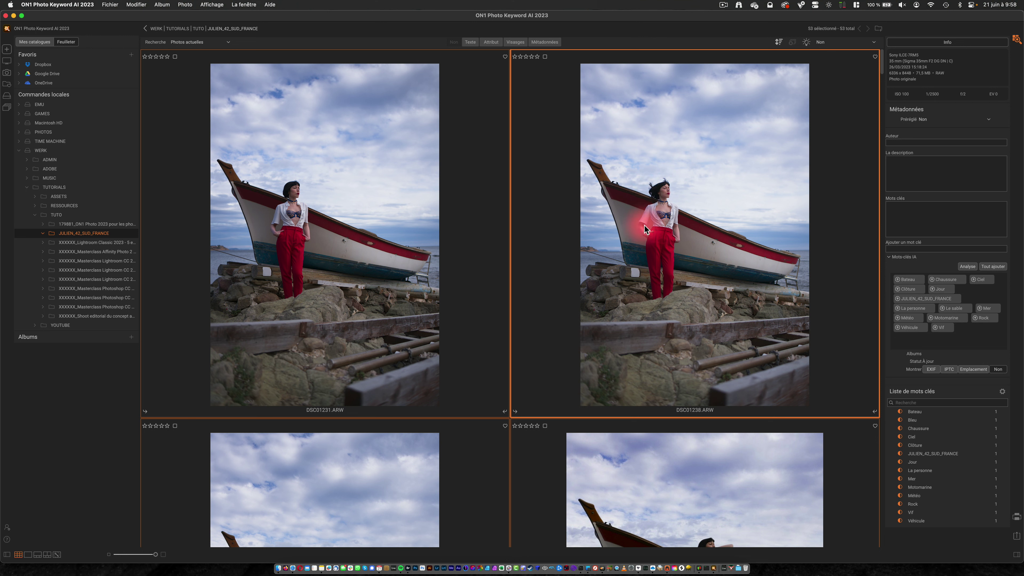
pyautogui.click(665, 199)
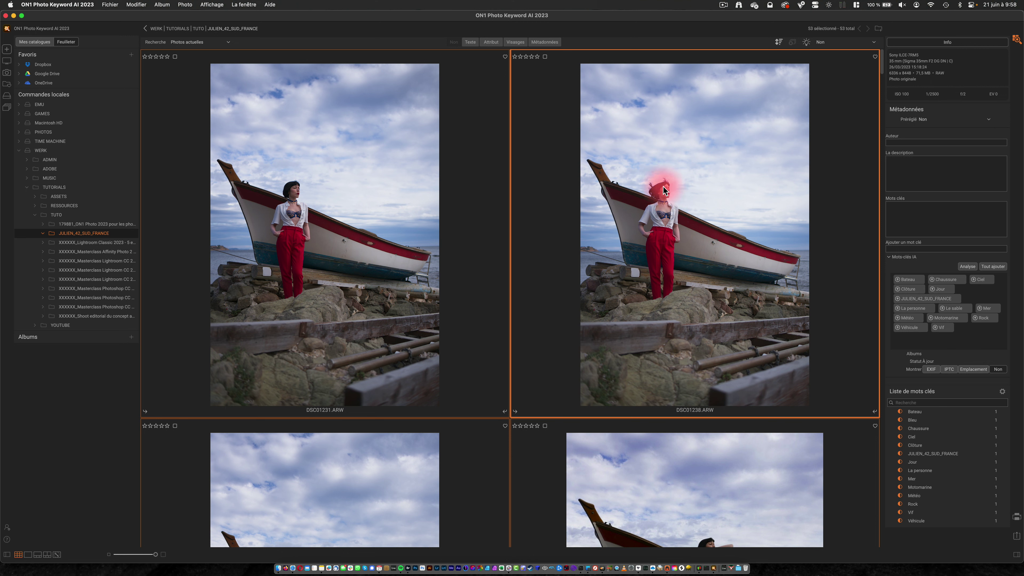
pyautogui.click(323, 212)
pyautogui.click(583, 217)
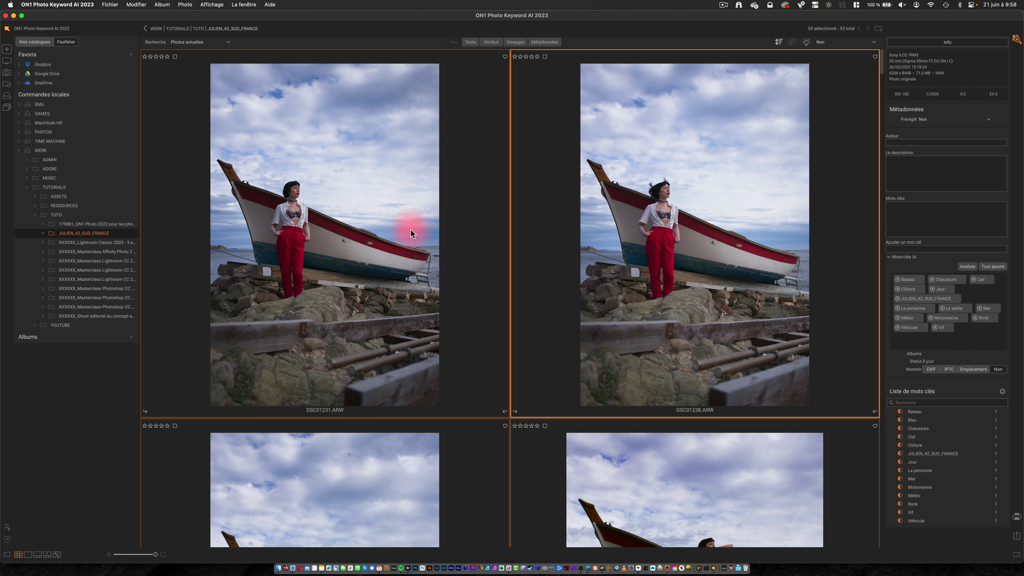
pyautogui.click(327, 232)
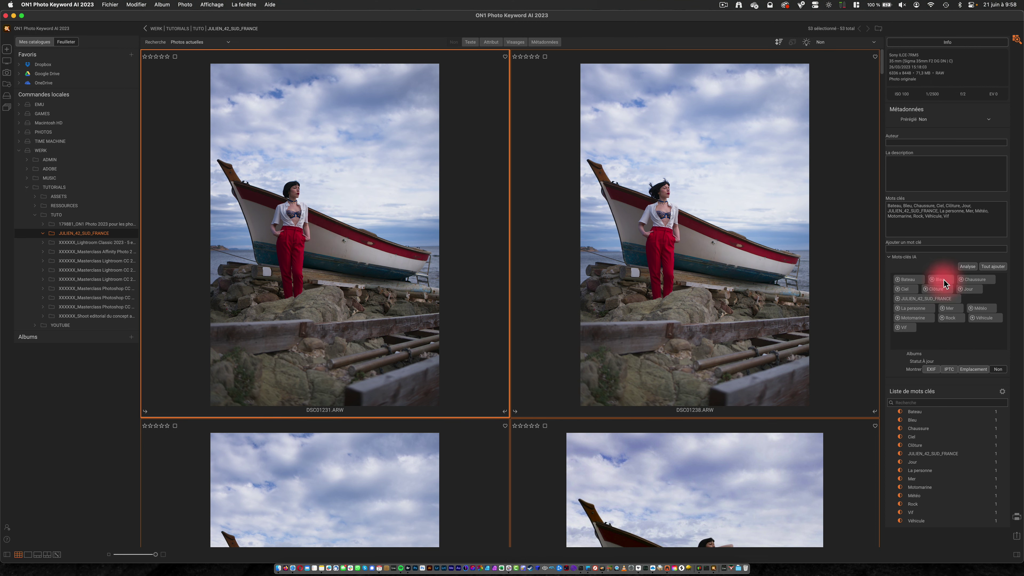
pyautogui.click(777, 272)
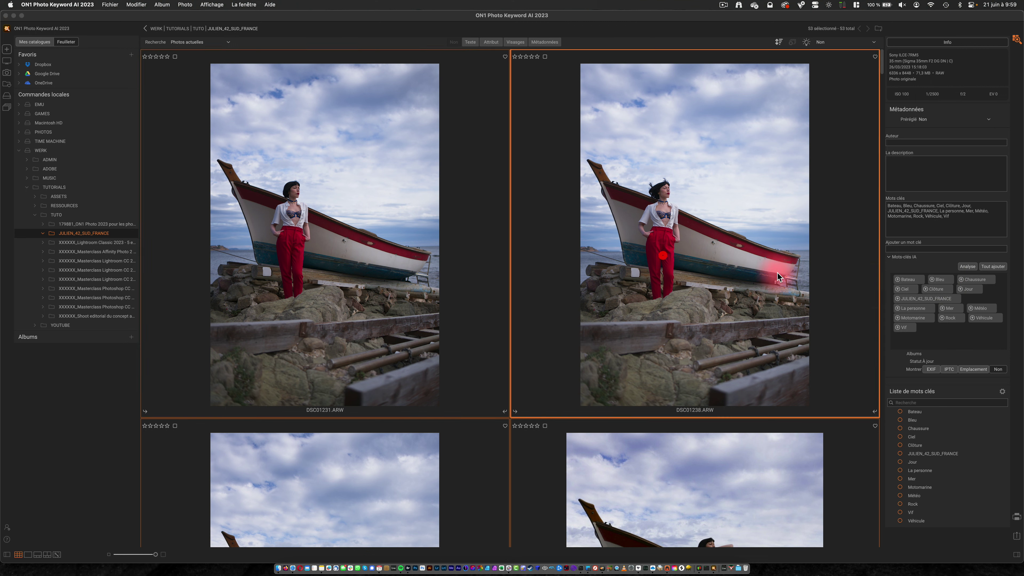
pyautogui.click(396, 240)
pyautogui.click(665, 250)
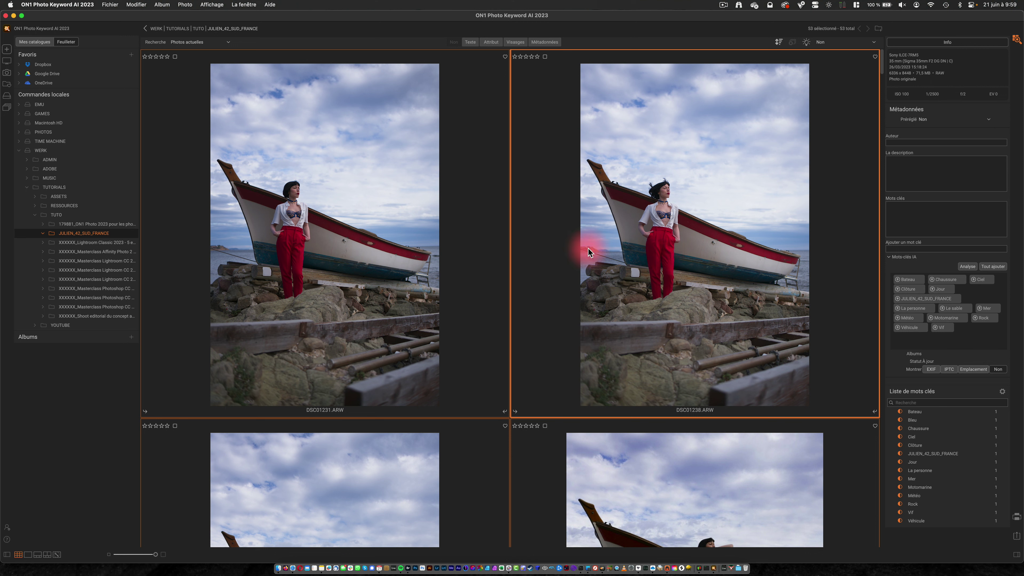
pyautogui.click(295, 240)
pyautogui.click(555, 259)
pyautogui.click(339, 229)
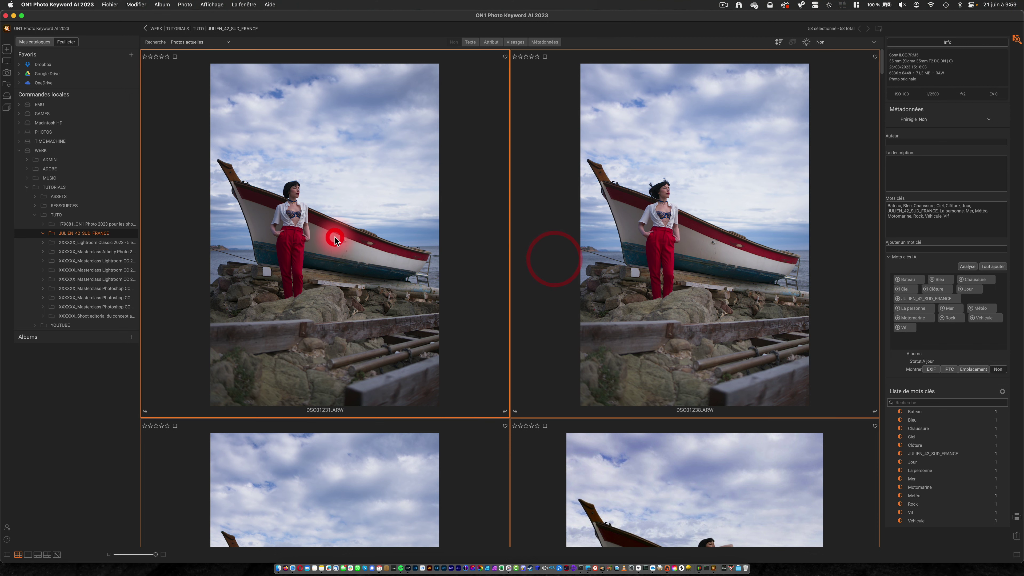
pyautogui.click(556, 246)
pyautogui.click(606, 239)
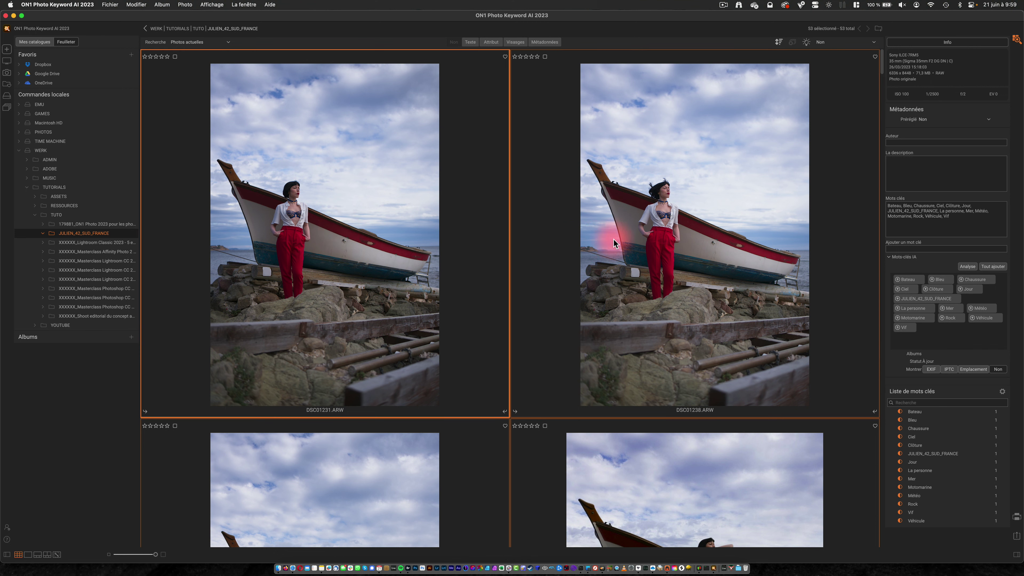
pyautogui.click(629, 240)
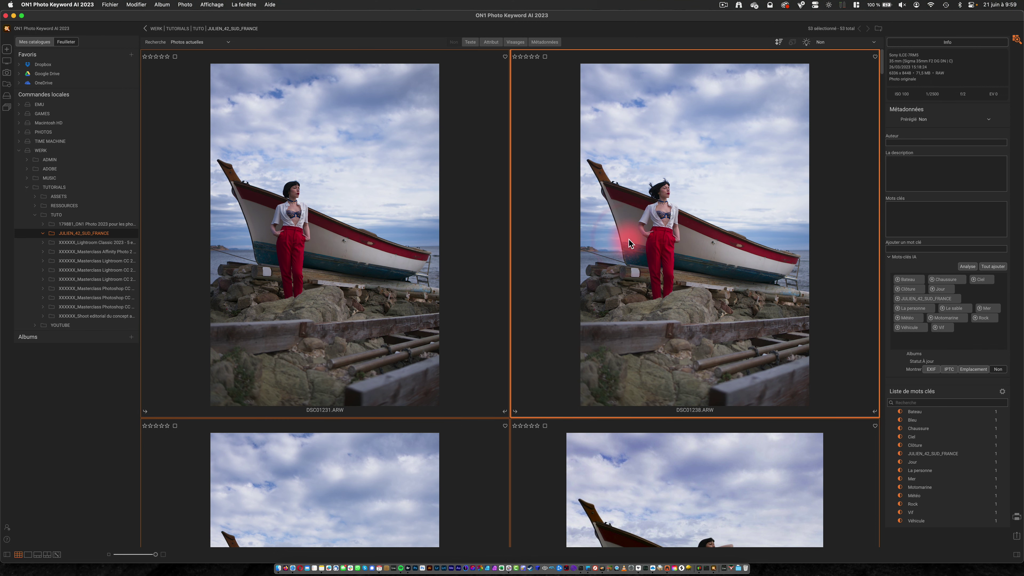
pyautogui.click(307, 251)
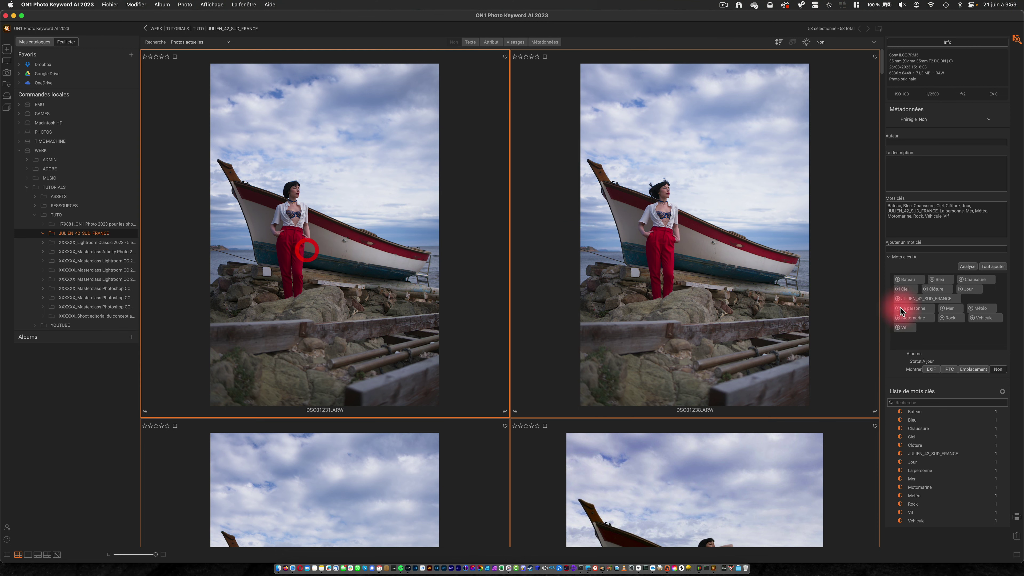
pyautogui.click(623, 260)
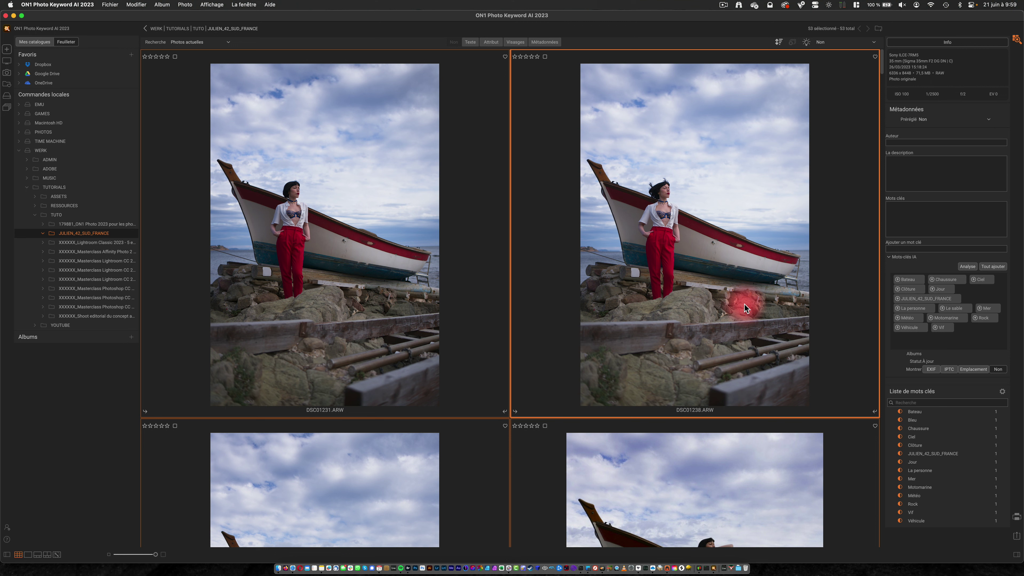
# Review the window display options, and recheck the AI keywords of DSC01231.ARW against those of DSC01238.ARW
pyautogui.click(239, 5)
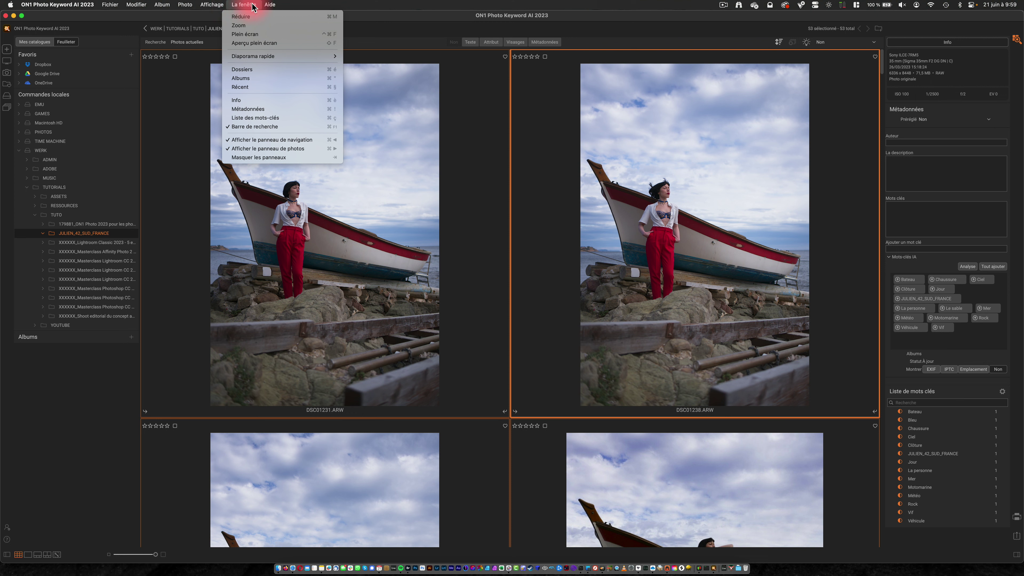
pyautogui.click(65, 422)
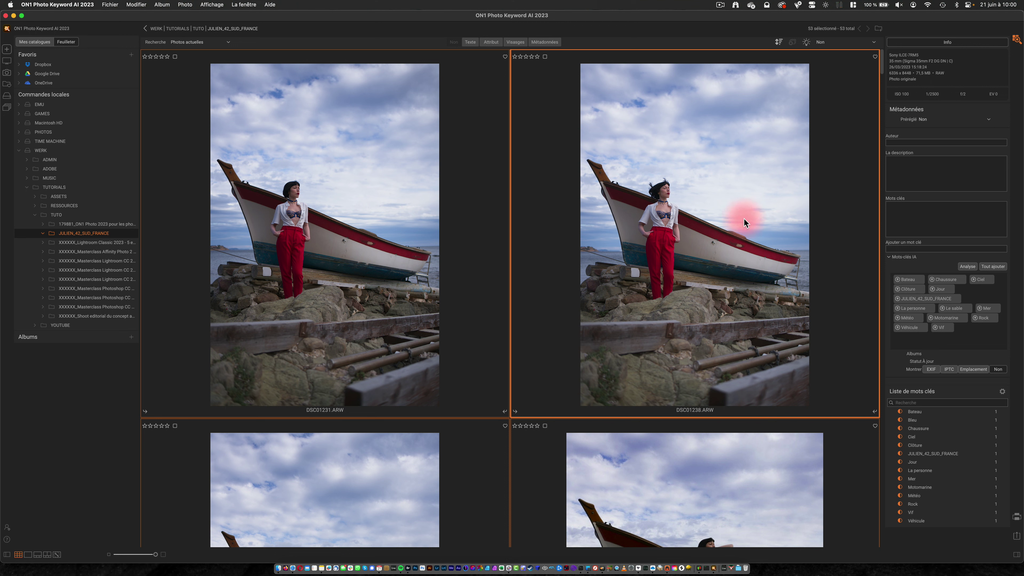
pyautogui.click(419, 250)
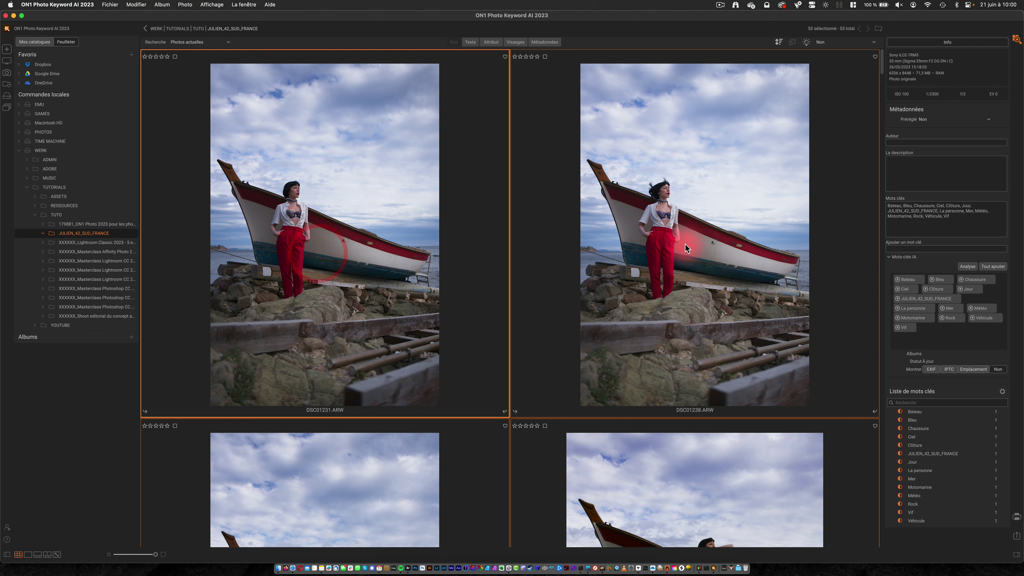
pyautogui.click(684, 245)
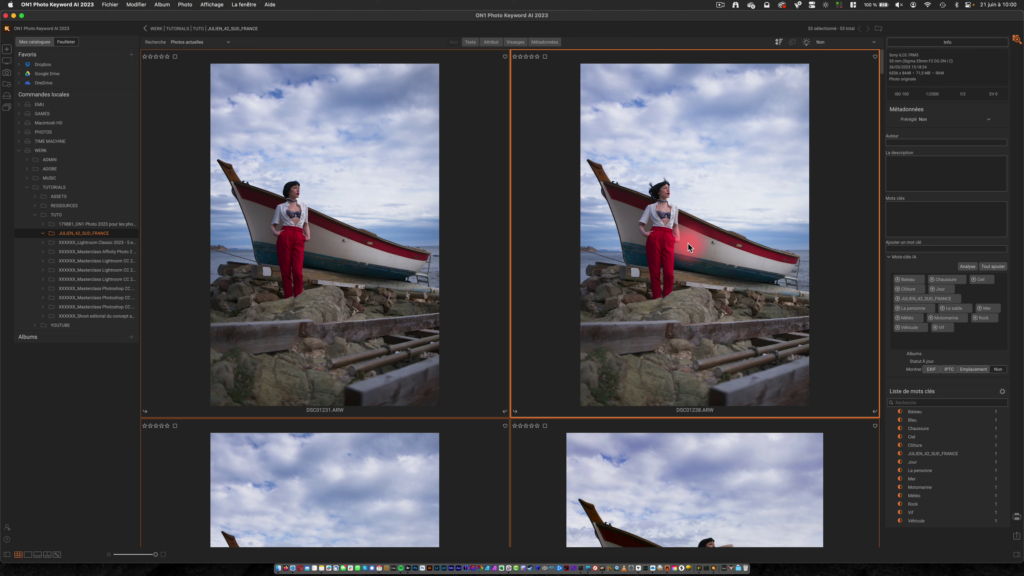
# Switch to Safari and examine the purchase options for ON1 Photo Keyword AI 2023 on the ON1 website, briefly revisiting the photo catalog
pyautogui.click(293, 569)
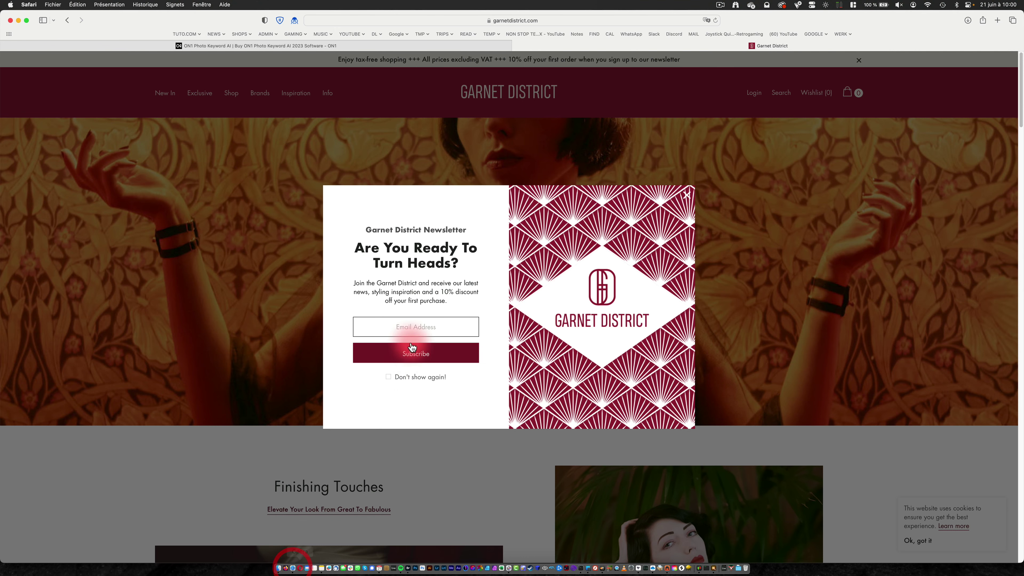
pyautogui.click(300, 46)
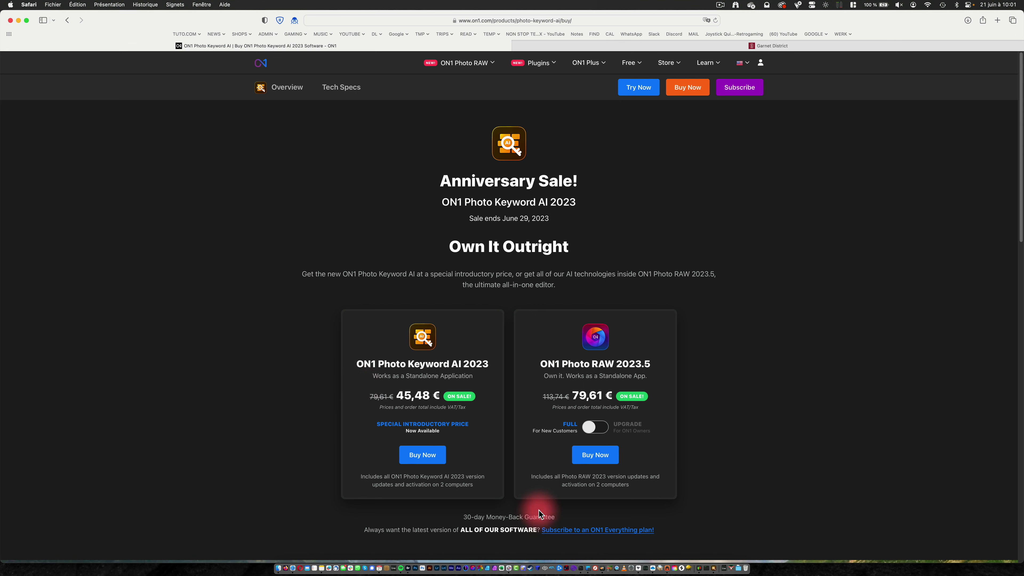
pyautogui.click(714, 567)
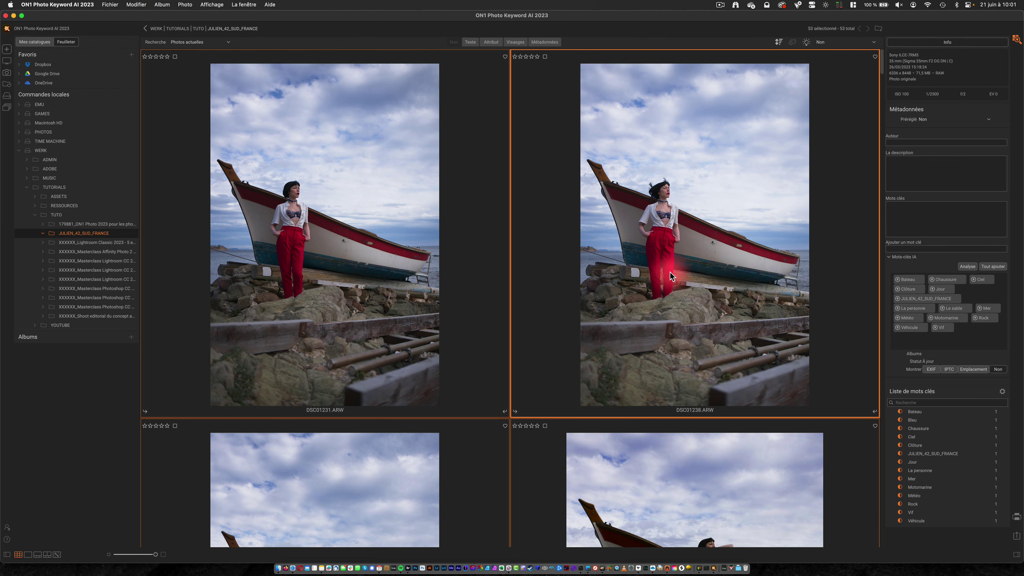
pyautogui.click(293, 568)
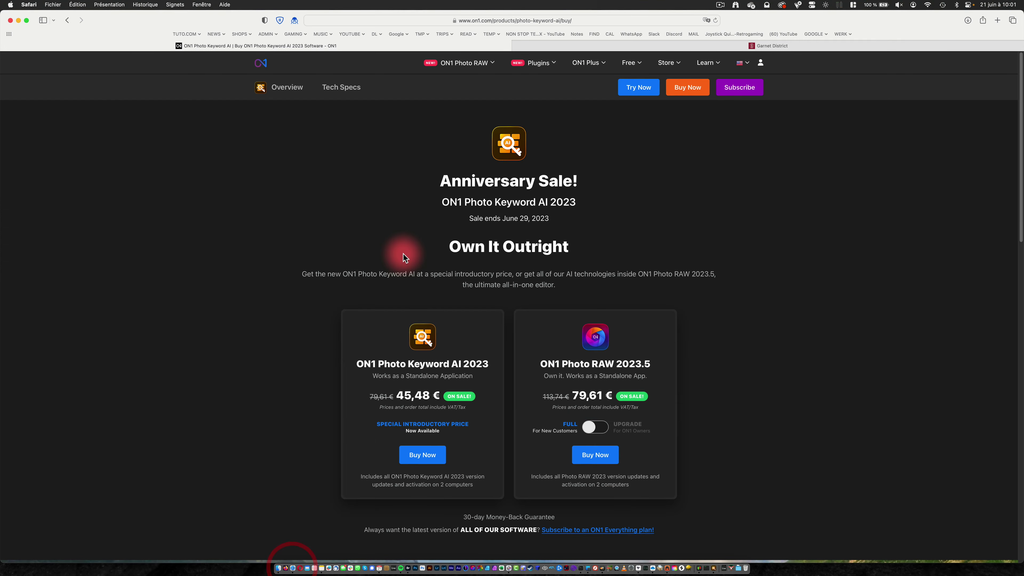